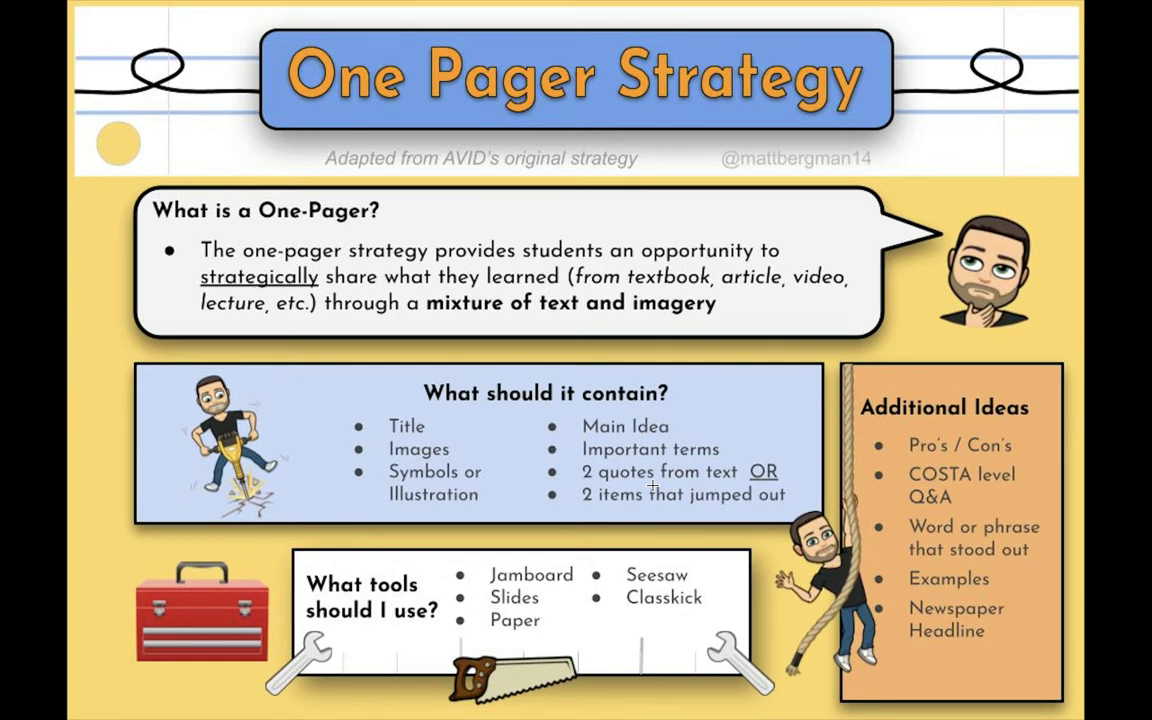
In the blank jam, add a text box reading 'Water Cycle'.
key("ctrl+Right")
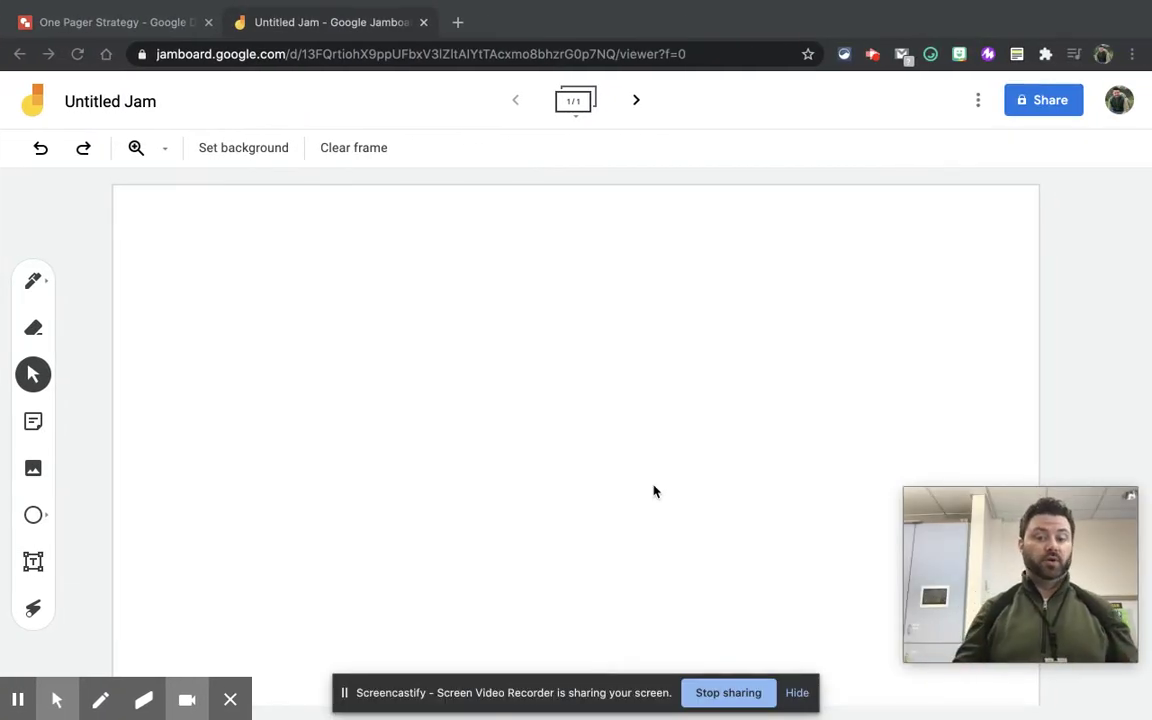
left_click(809, 692)
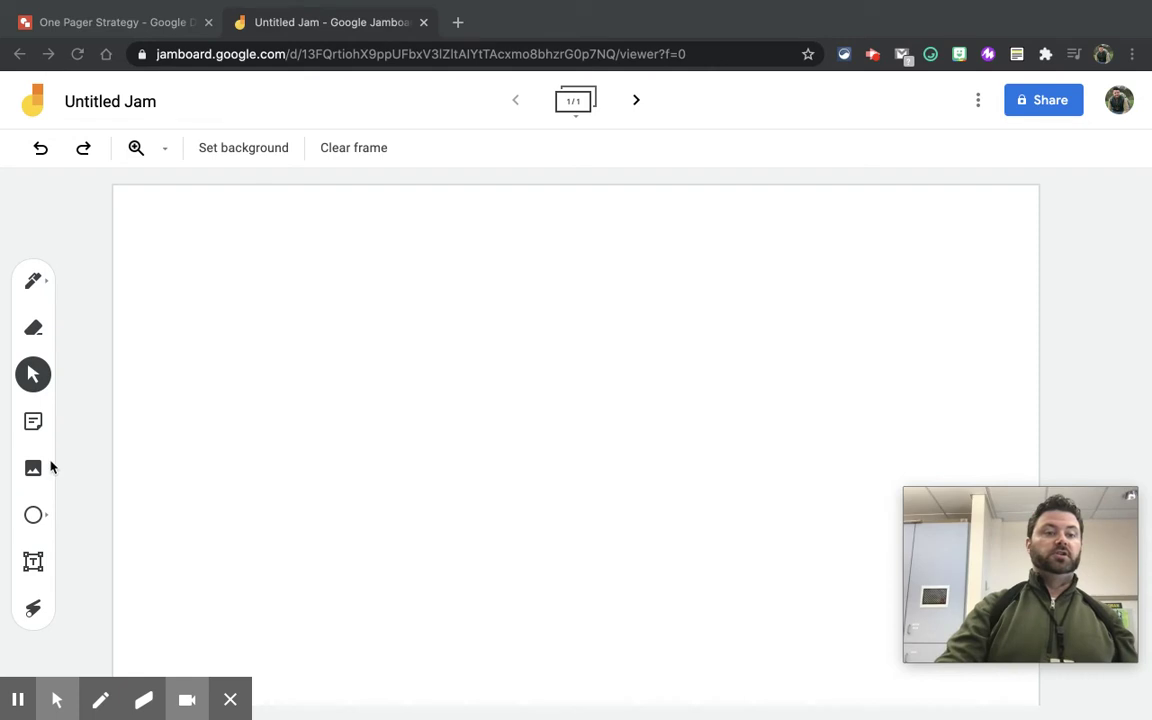
left_click(33, 562)
left_click(278, 319)
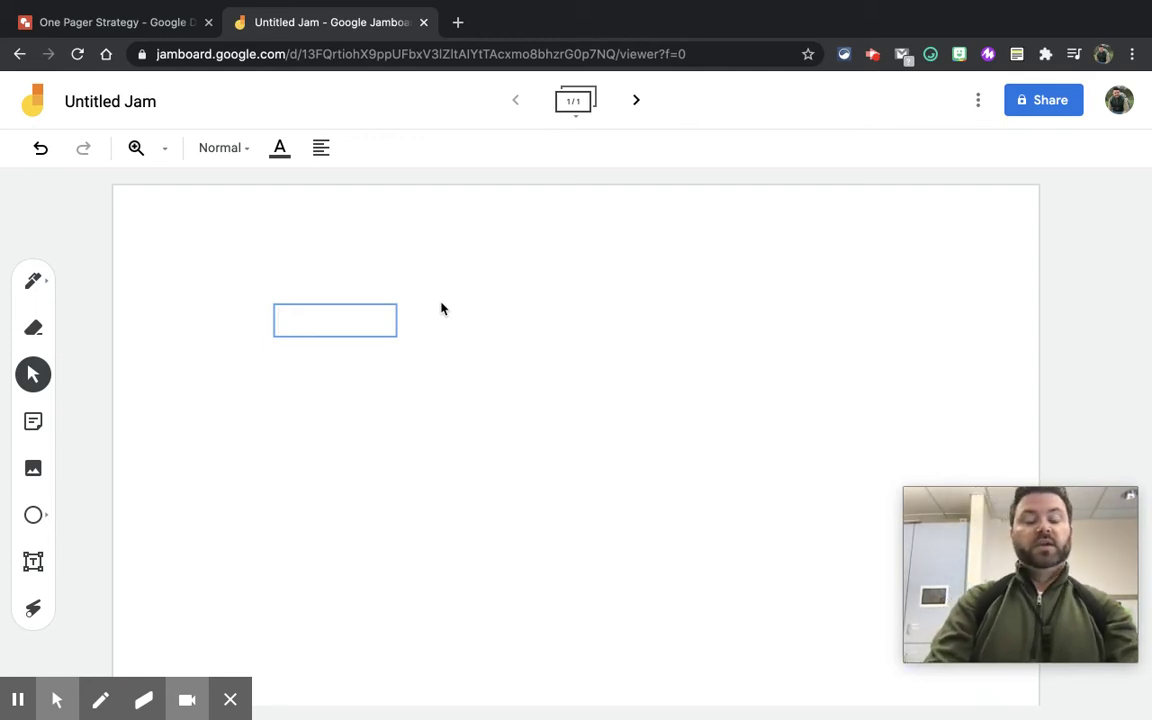
type("Word")
key("BackSpace")
key("BackSpace")
key("BackSpace")
type("aster")
key("BackSpace")
key("BackSpace")
key("BackSpace")
key("BackSpace")
key("BackSpace")
type("ter")
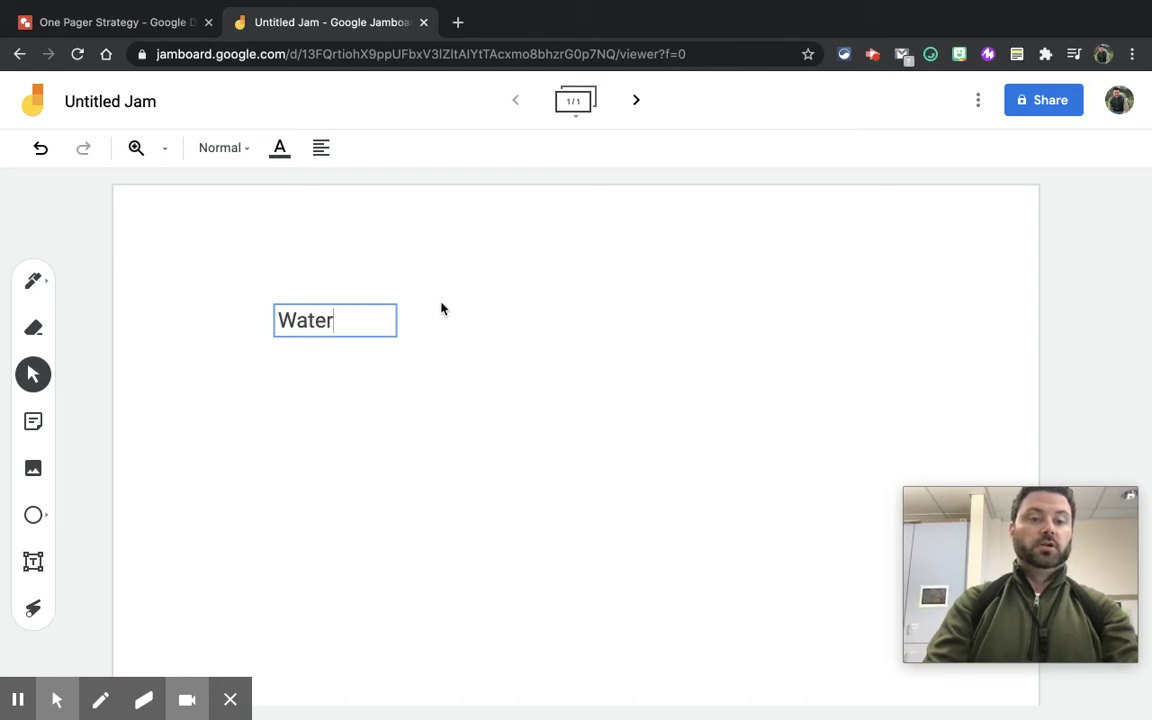
type(" Cycle")
Enlarge the 'Water Cycle' title and place it at the top centre of the frame.
left_click(555, 419)
left_click(372, 328)
left_click_drag(404, 338, 609, 411)
left_click_drag(533, 378, 640, 301)
left_click(635, 424)
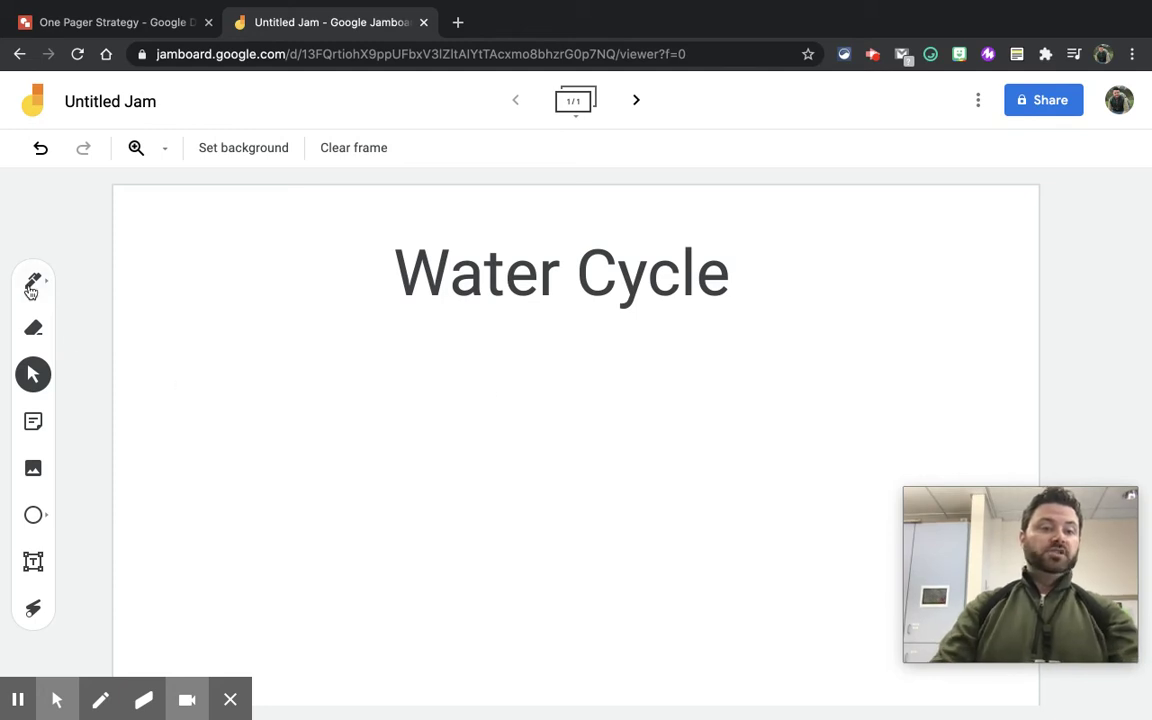
Draw a yellow-filled ellipse right of the frame centre.
left_click(41, 522)
left_click(49, 522)
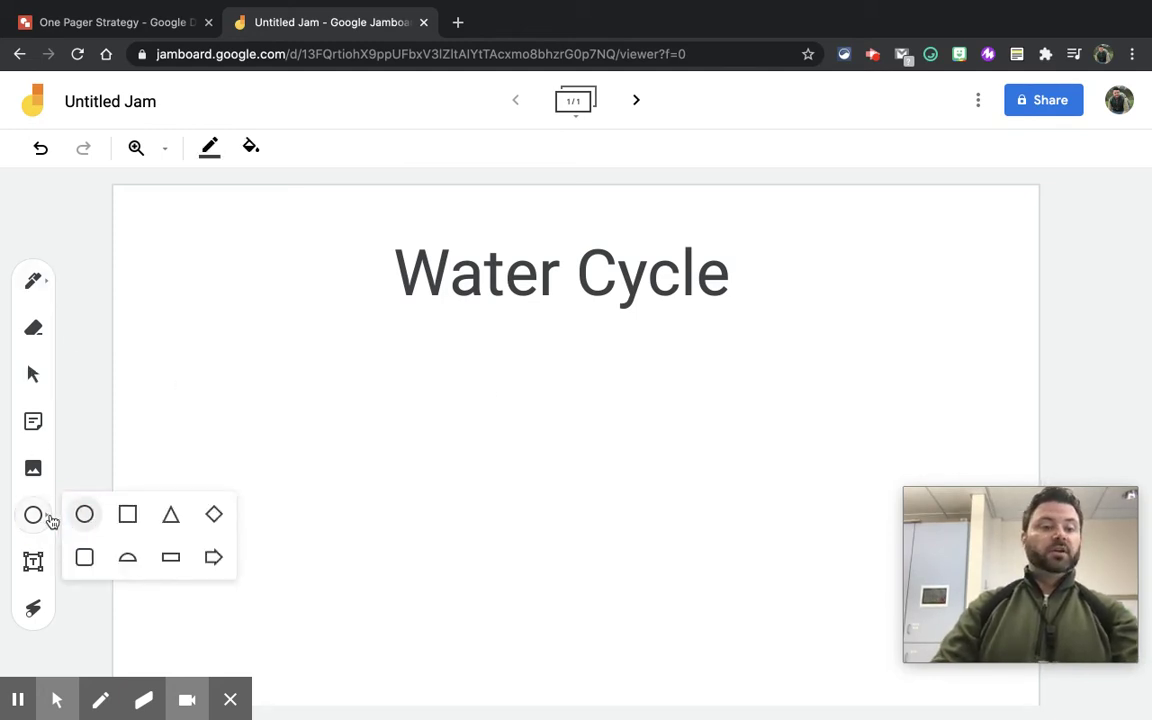
left_click(85, 514)
left_click_drag(700, 366, 820, 467)
left_click(251, 147)
left_click(255, 231)
left_click(452, 420)
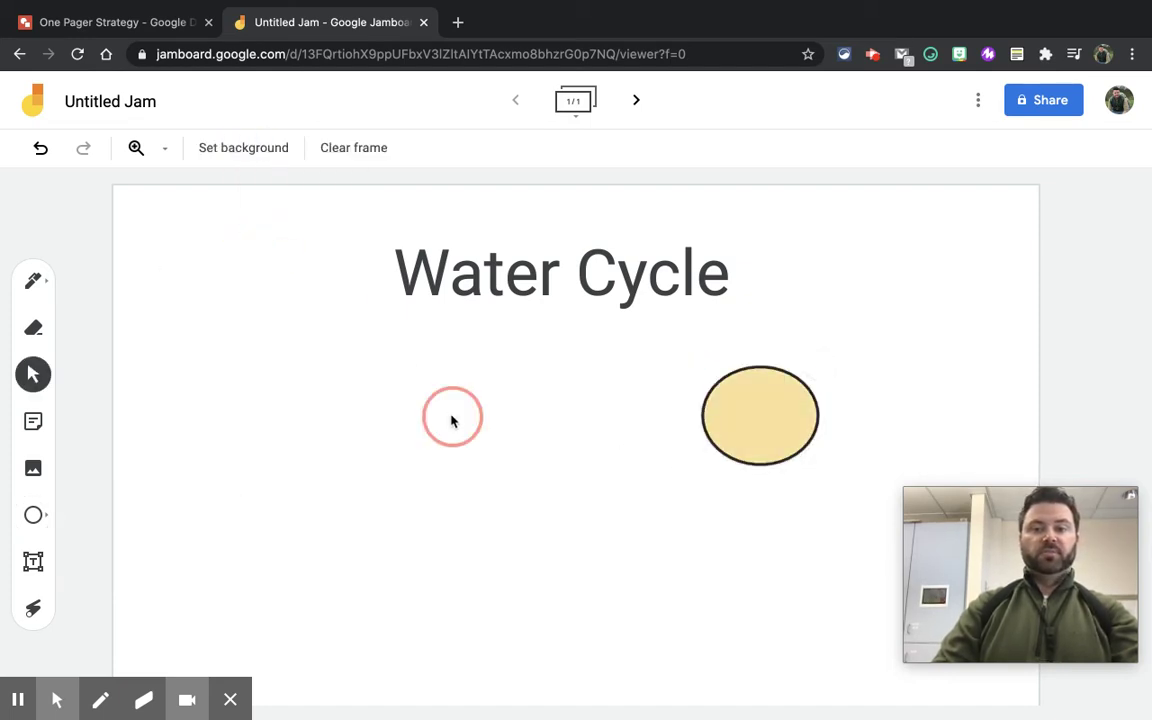
Insert a plain outlined cloud image from image search, left of the ellipse.
left_click(33, 468)
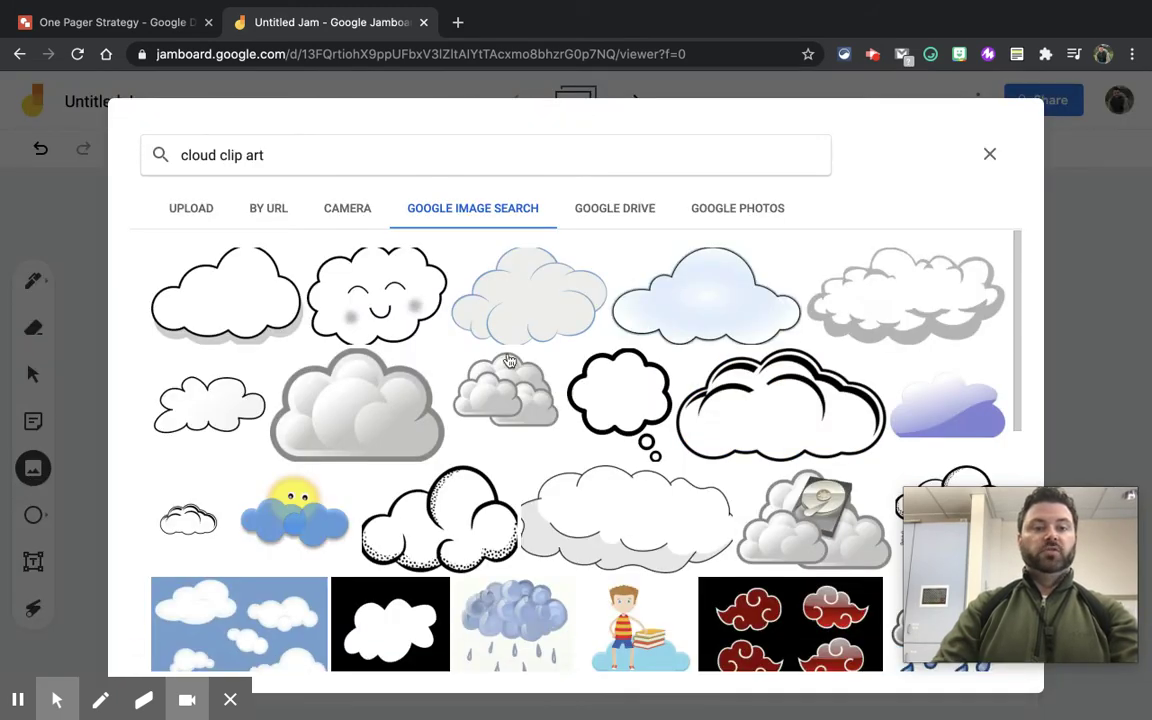
left_click(280, 287)
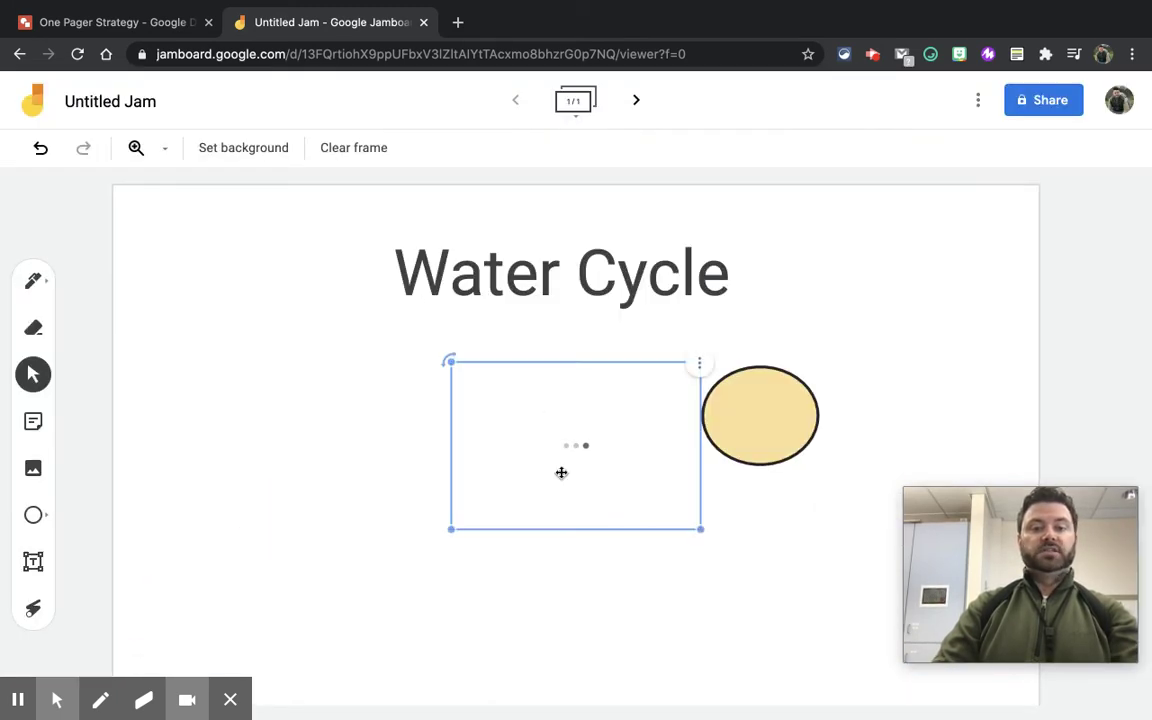
left_click_drag(594, 458, 469, 419)
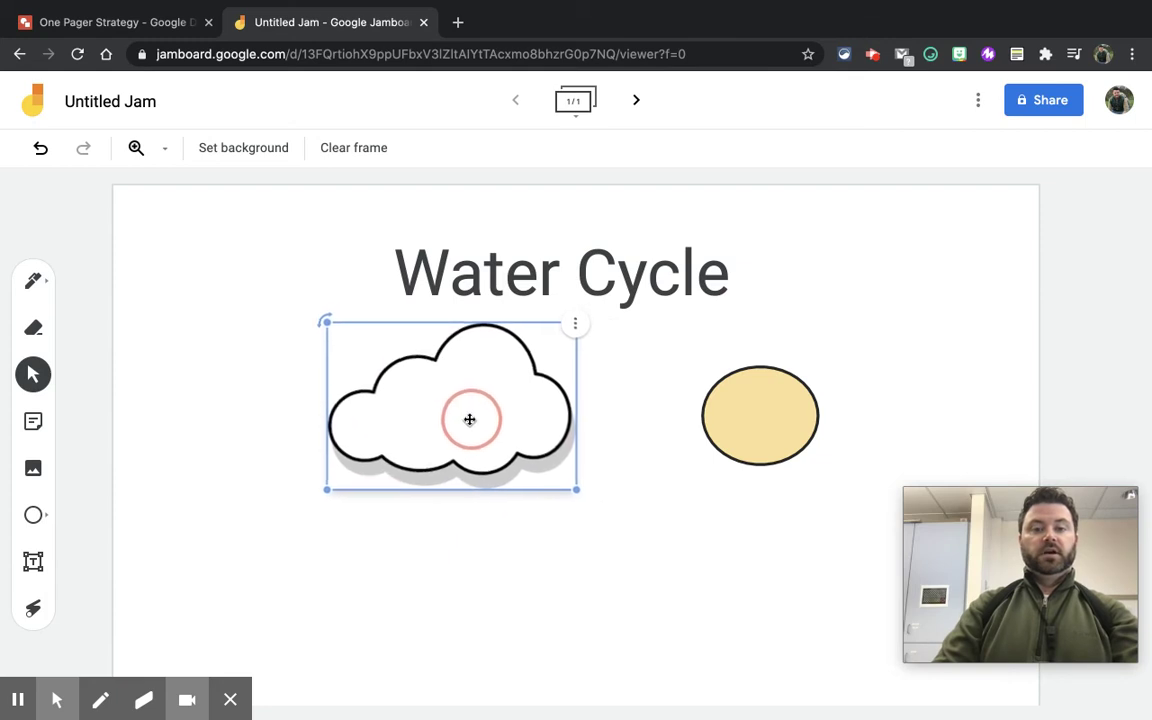
left_click(40, 290)
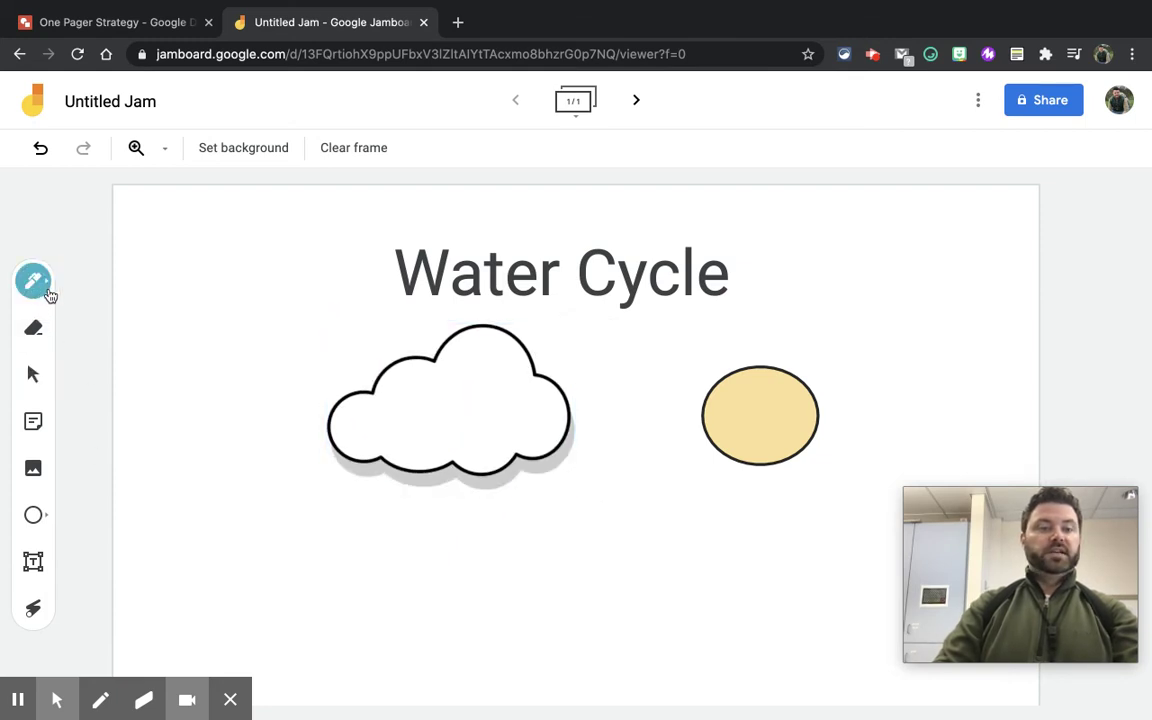
Draw a green hill line at the lower left with the pen.
left_click(42, 292)
left_click(171, 324)
mouse_move(258, 483)
left_mouse_down()
mouse_move(472, 610)
mouse_move(404, 625)
mouse_move(234, 627)
left_mouse_up()
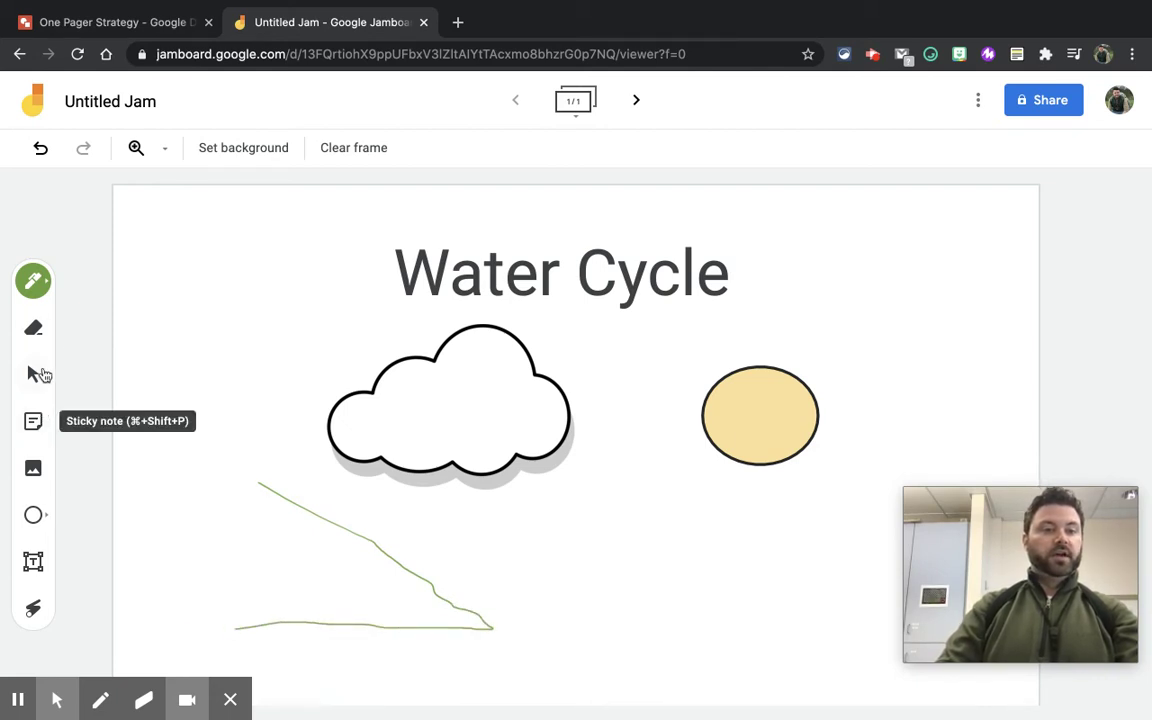
In blue pen, draw rain streaks under the cloud and a rising evaporation stroke below the sun.
left_click(38, 284)
left_click(127, 323)
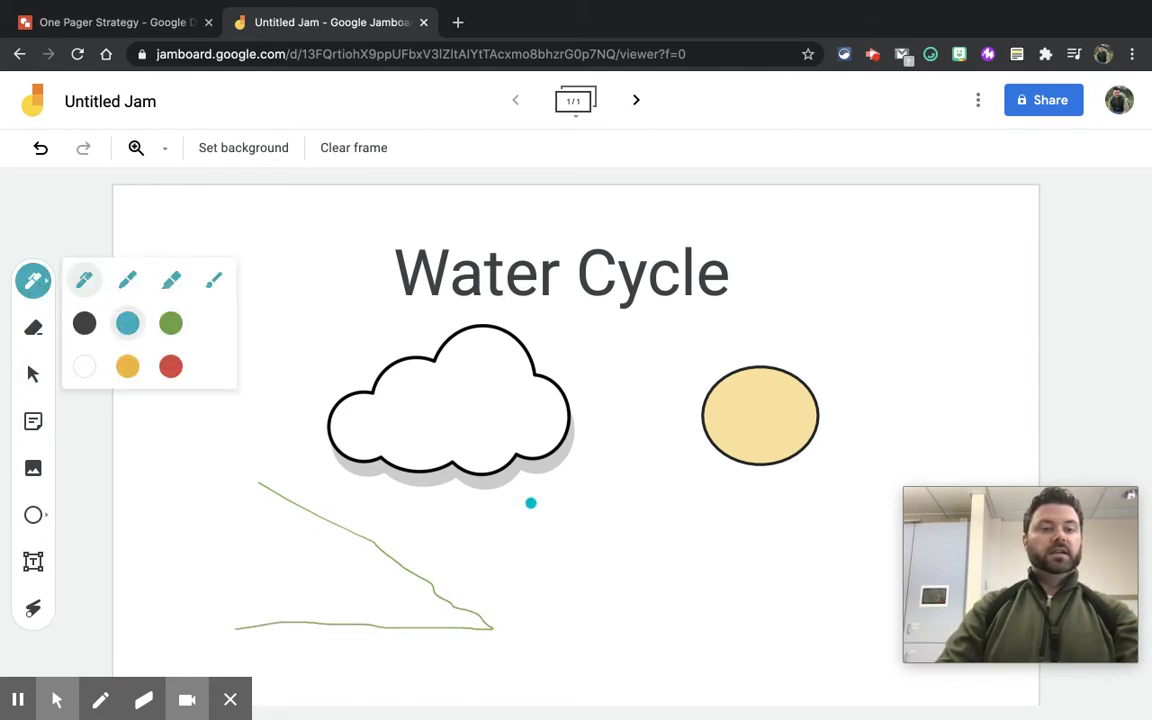
left_click_drag(432, 488, 465, 565)
mouse_move(503, 490)
left_mouse_down()
mouse_move(503, 530)
mouse_move(483, 567)
mouse_move(525, 589)
mouse_move(663, 612)
mouse_move(808, 621)
mouse_move(784, 571)
mouse_move(795, 512)
mouse_move(776, 519)
mouse_move(813, 514)
left_mouse_up()
mouse_move(742, 597)
left_mouse_down()
mouse_move(743, 507)
mouse_move(760, 514)
left_mouse_up()
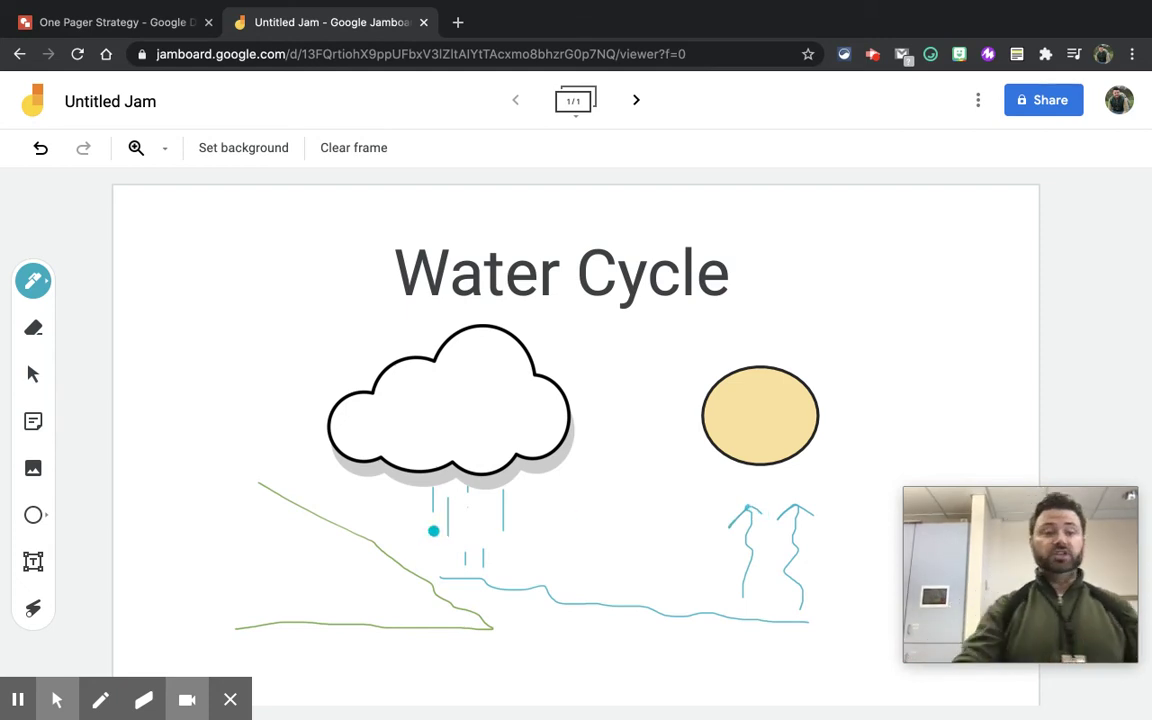
left_click(36, 560)
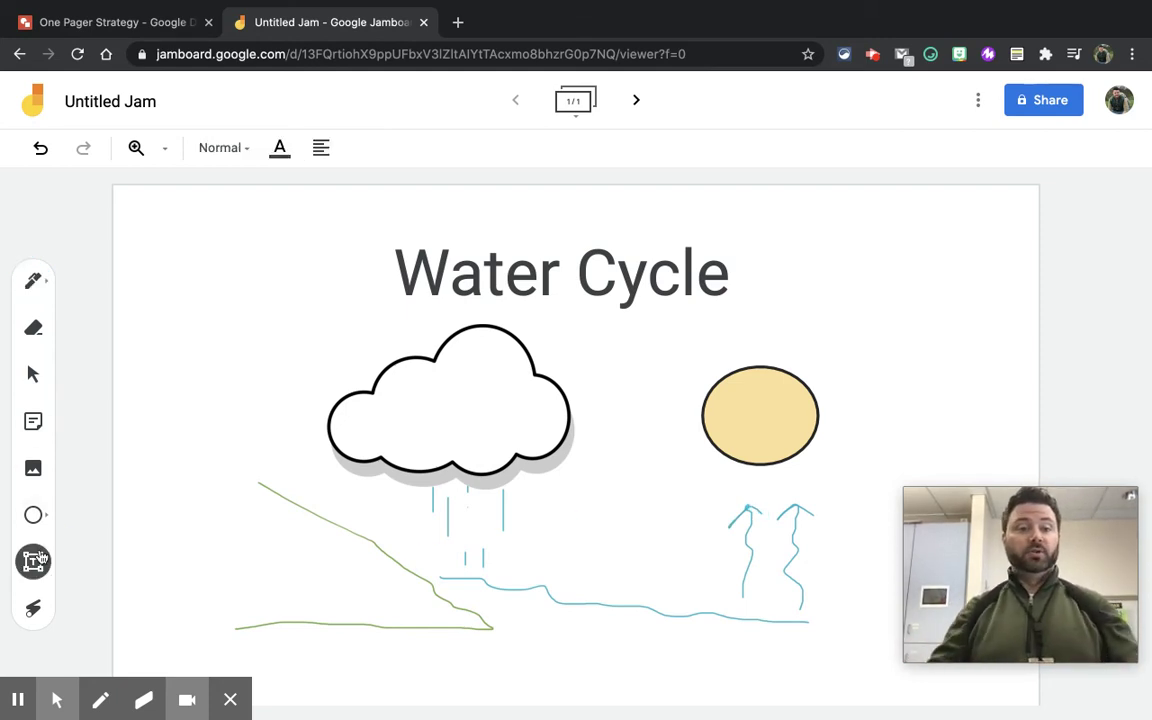
Add a one-line 'Precipitation' label and place it inside the cloud.
left_click(192, 381)
type("P")
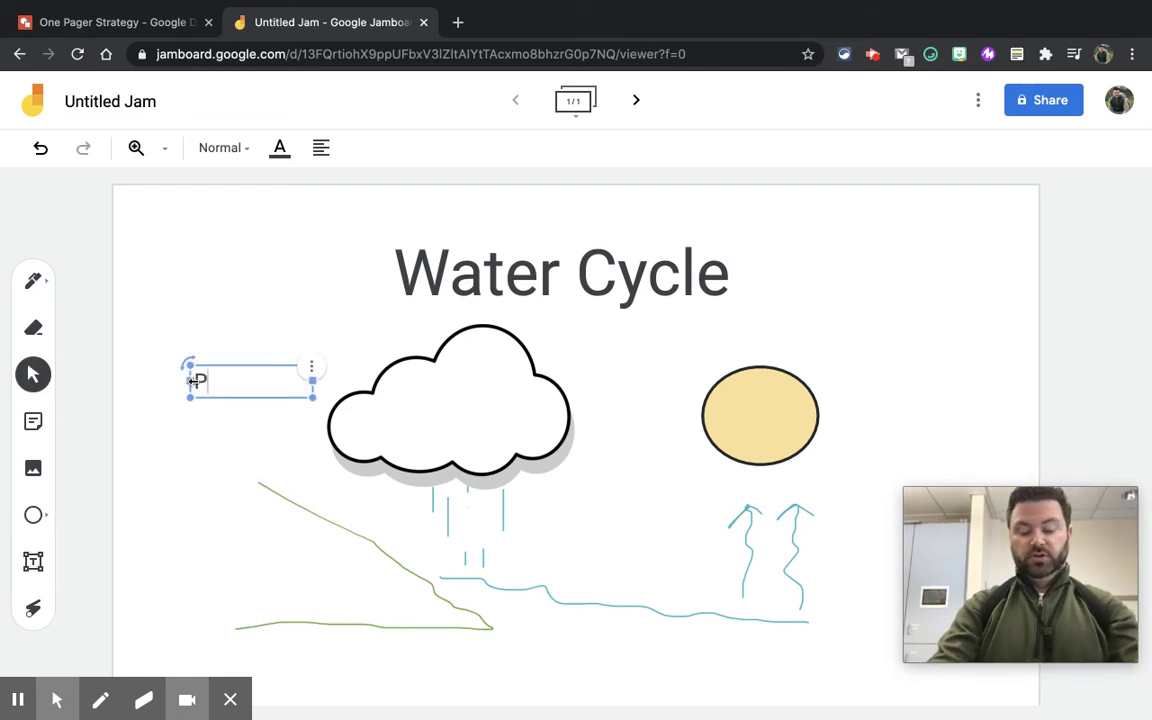
type("recip")
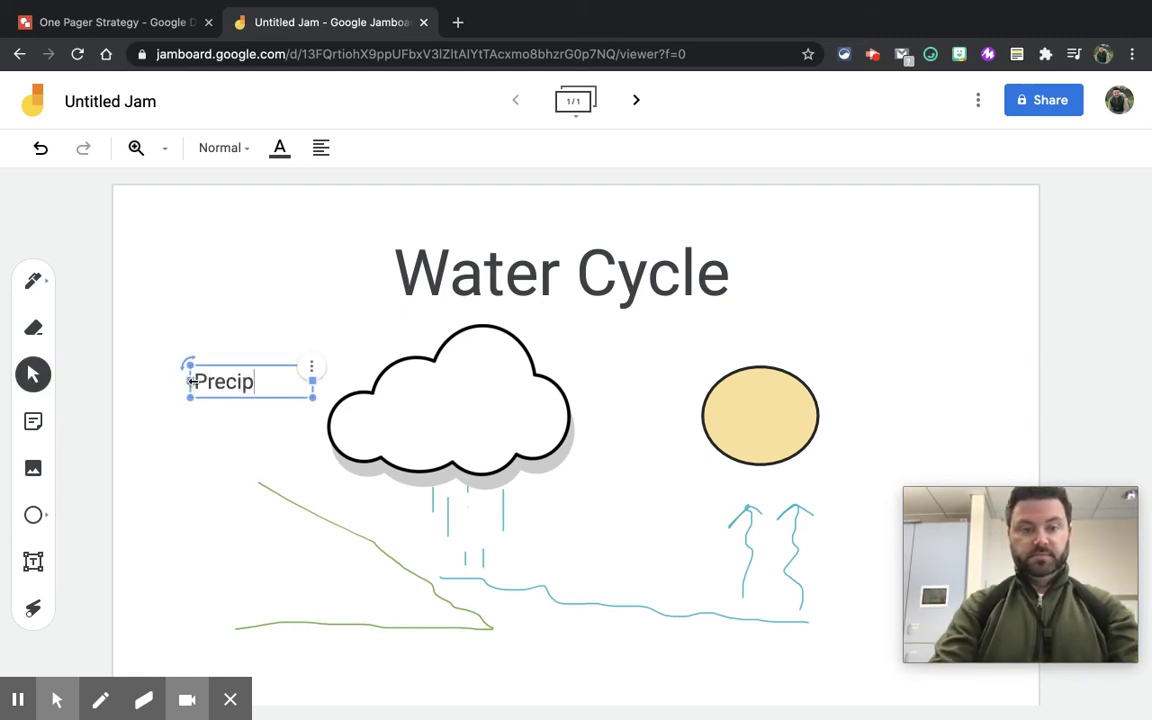
type("itation")
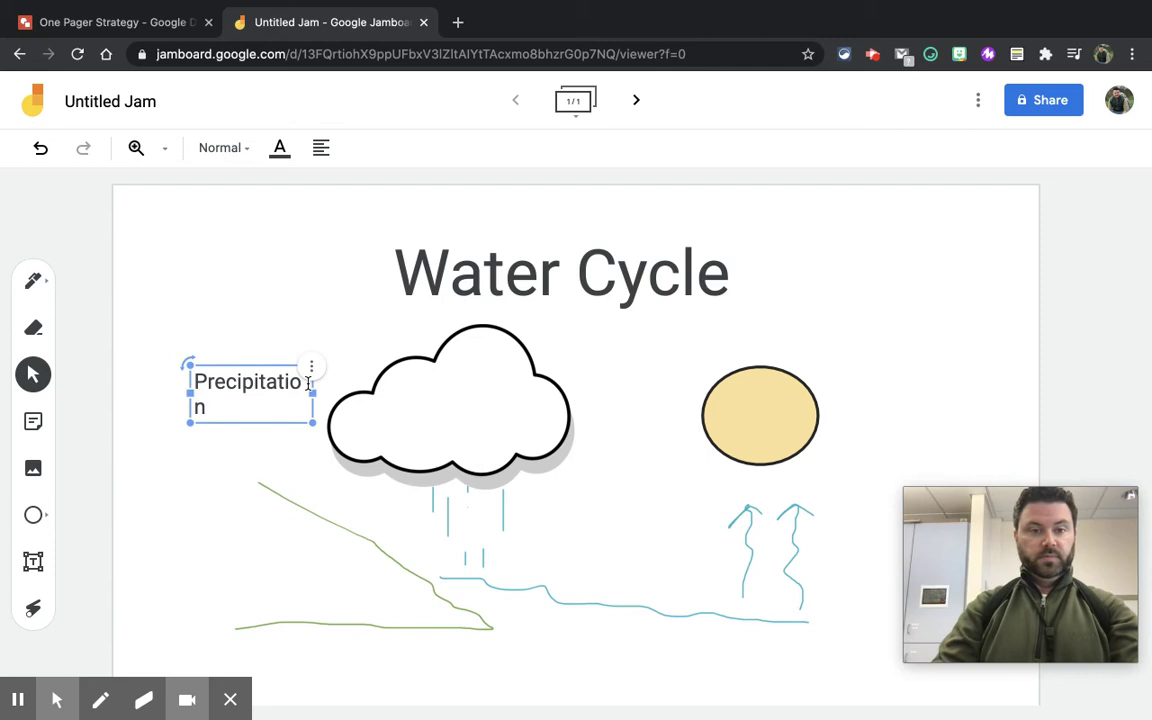
left_click_drag(313, 397, 328, 395)
left_click_drag(260, 368, 471, 407)
left_click(135, 382)
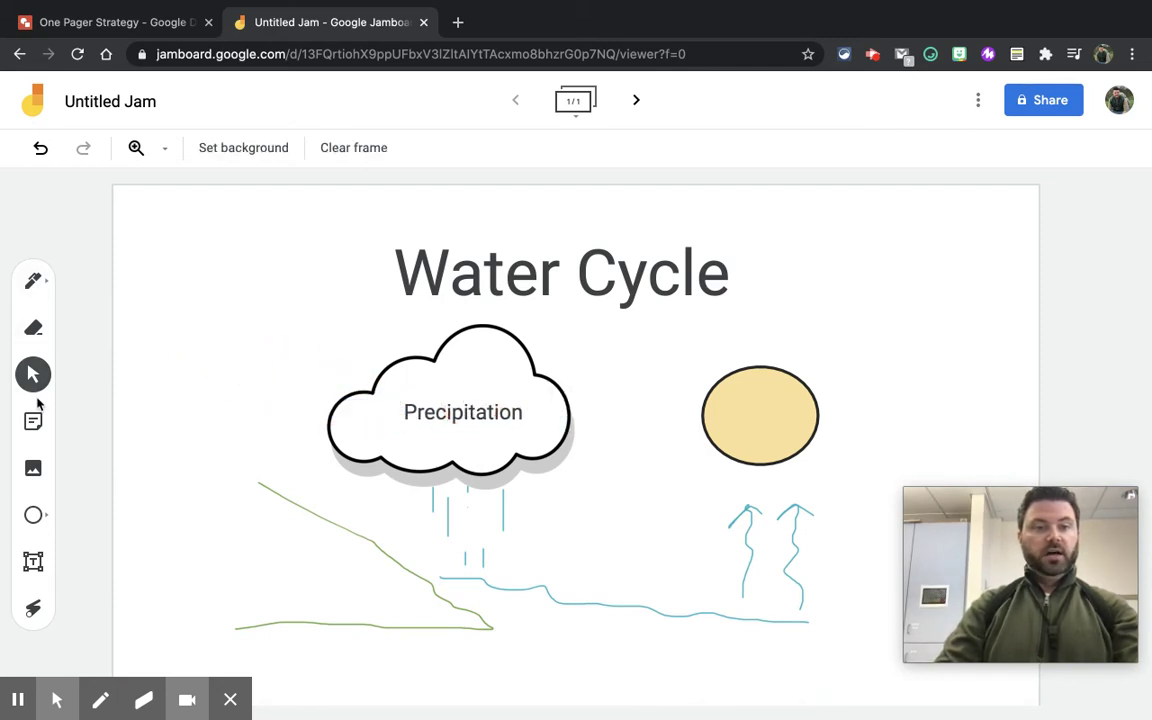
Add a 'Run Off' label below the rain, just above the river.
left_click(33, 558)
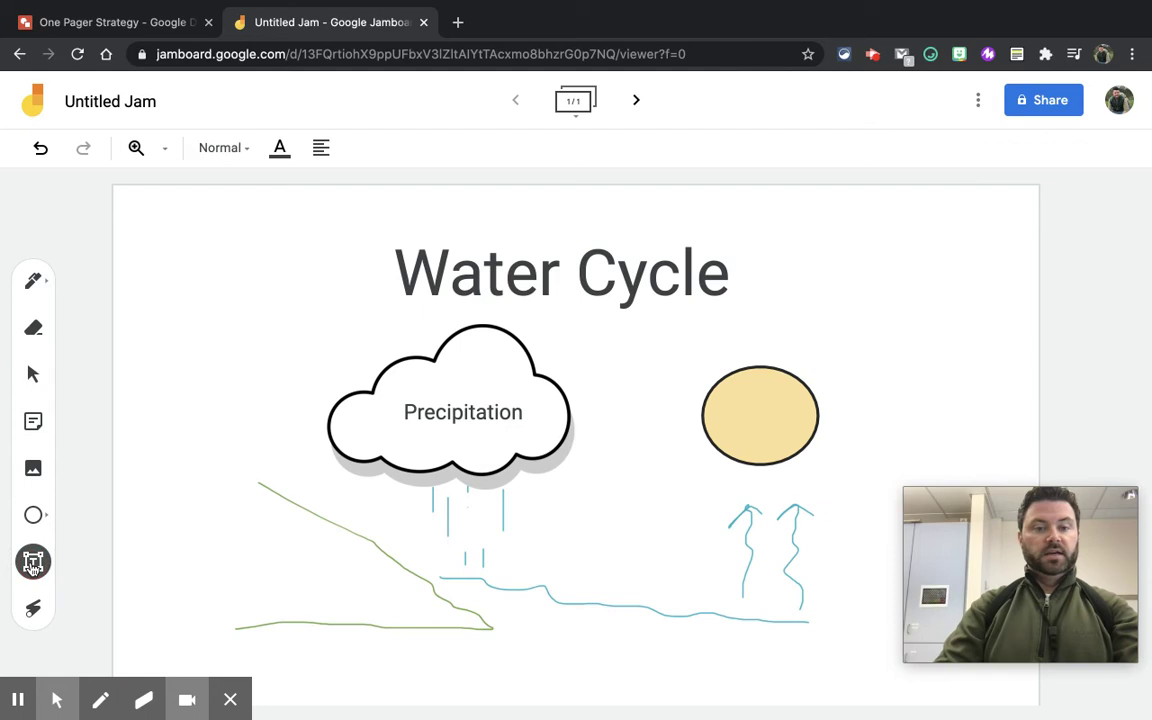
left_click(193, 419)
type("Run Off")
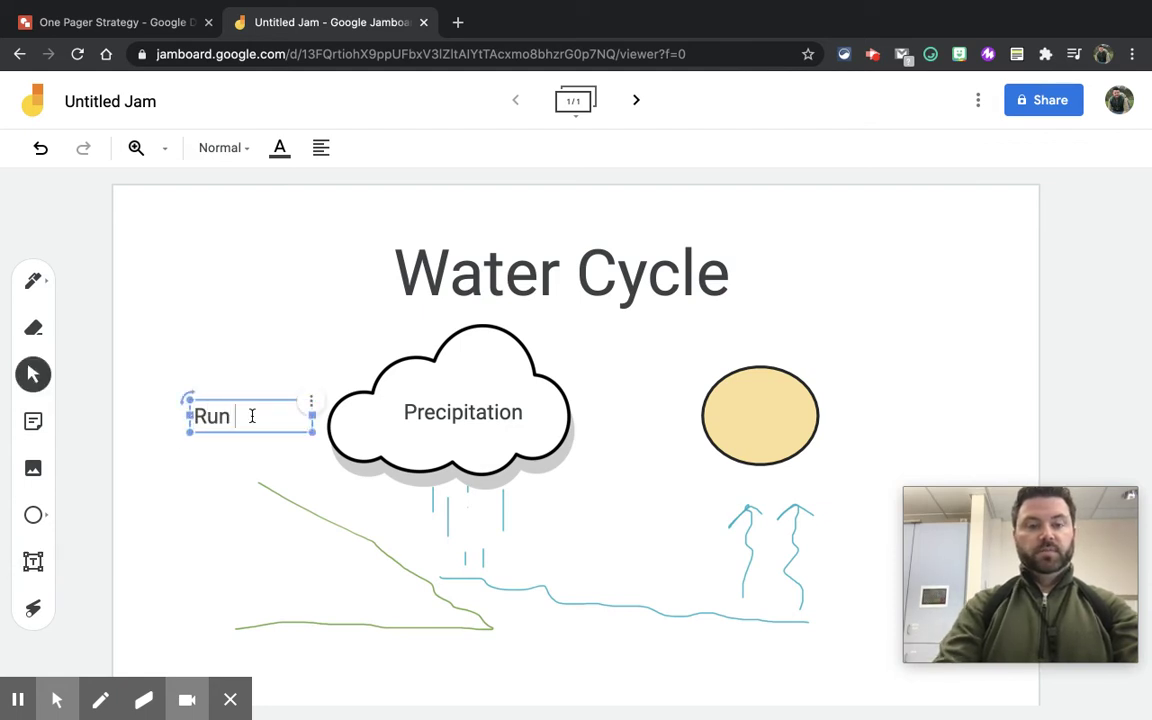
left_click(316, 465)
left_click_drag(257, 425, 479, 569)
left_click(527, 625)
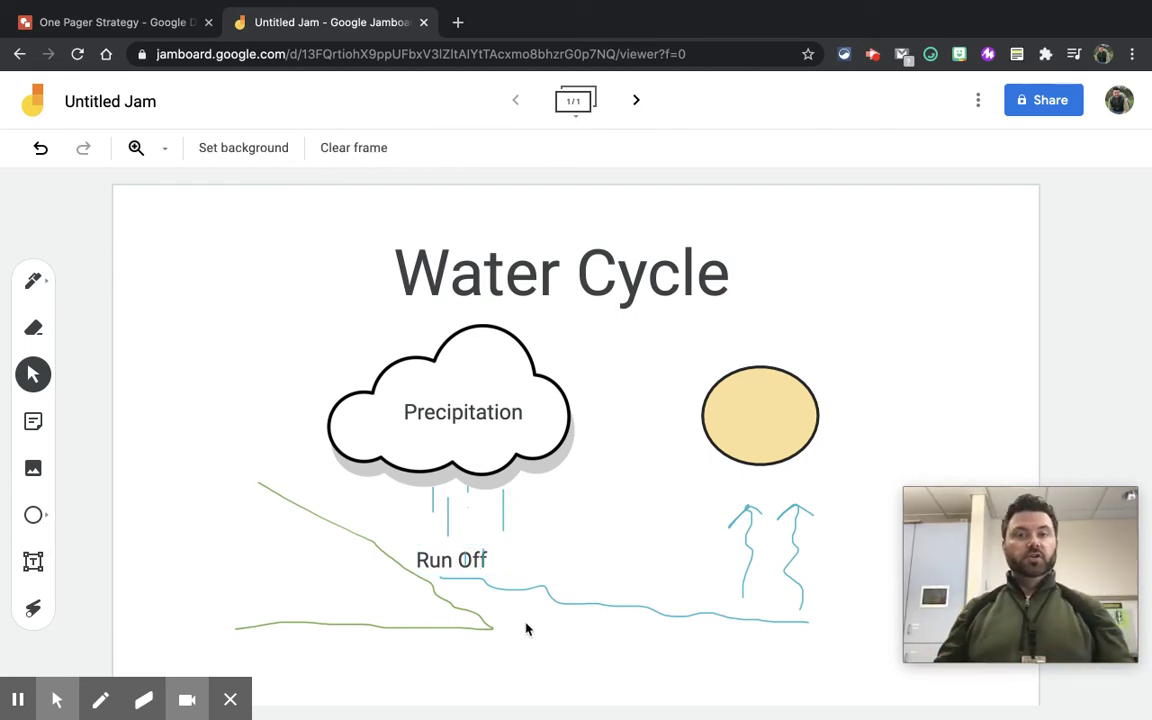
key("ctrl+Right")
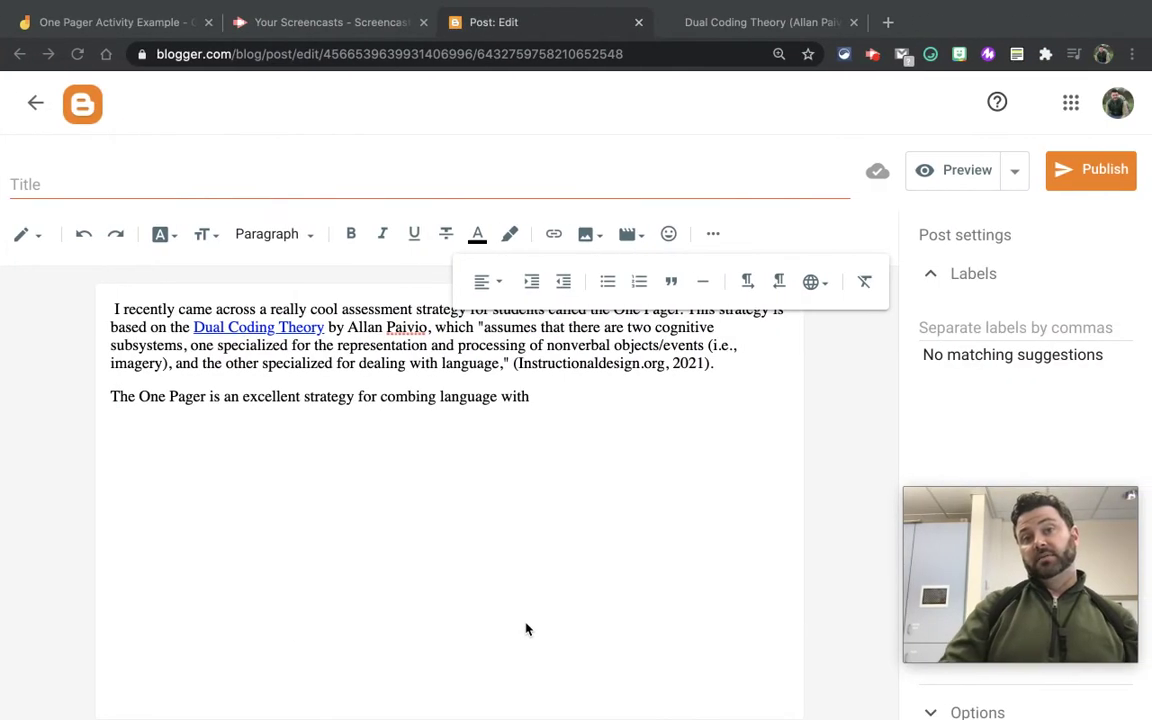
key("super+1")
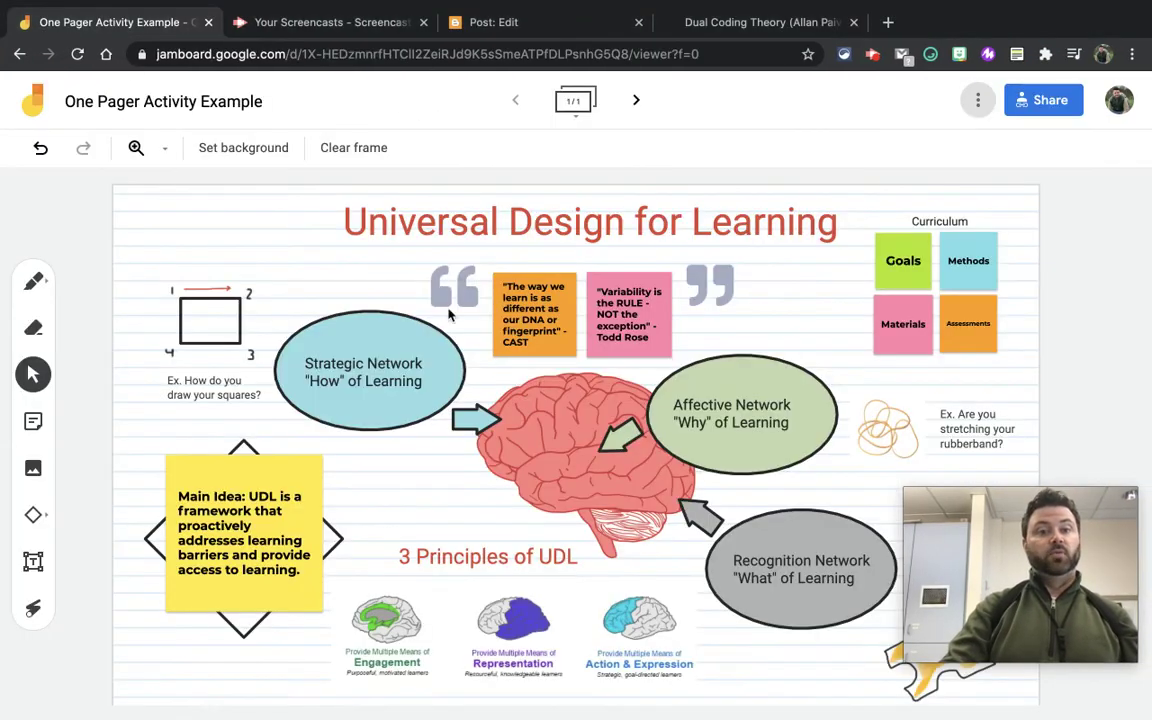